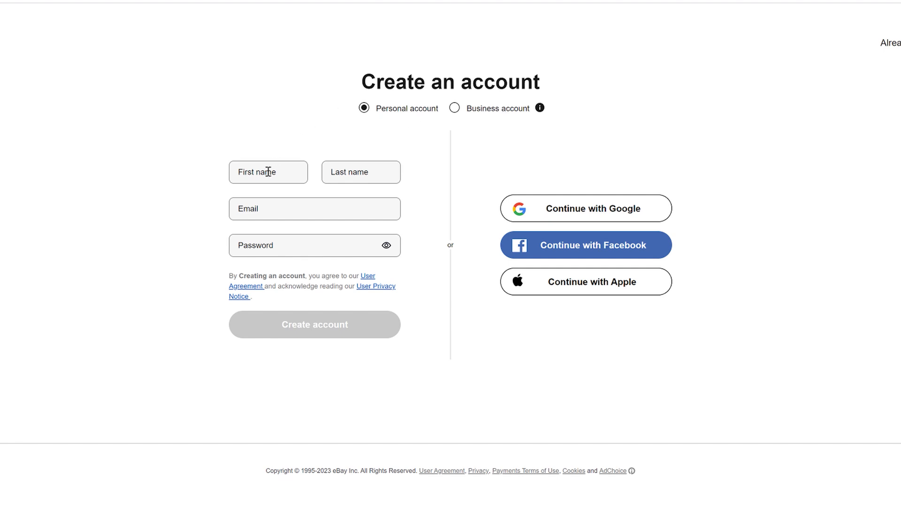
Step: Move from the first name to the Last name field on the sign-up form
click(360, 175)
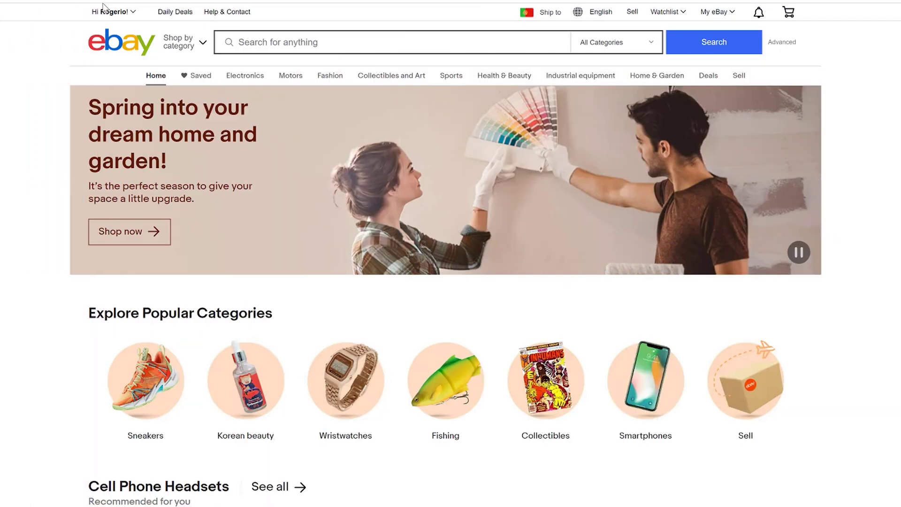
Step: Go to Account settings and open the Payments page under Payment Information
mouse_move(109, 14)
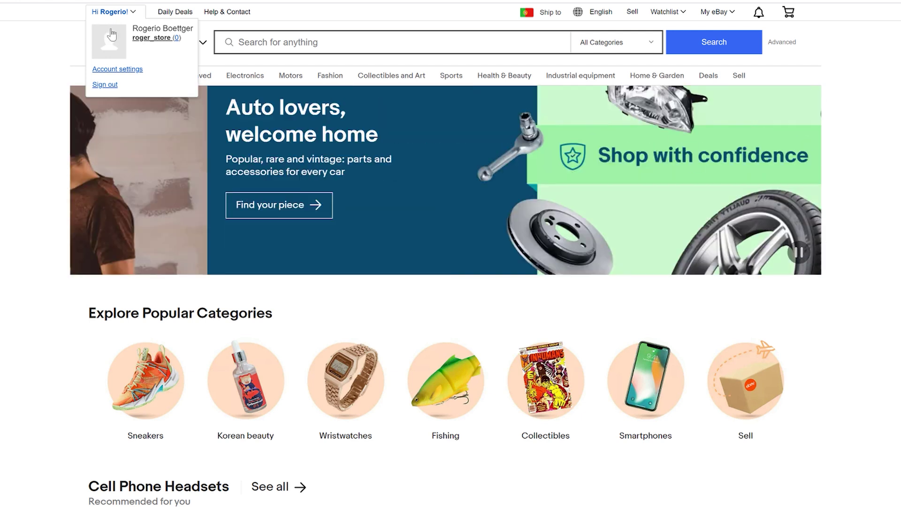
click(118, 70)
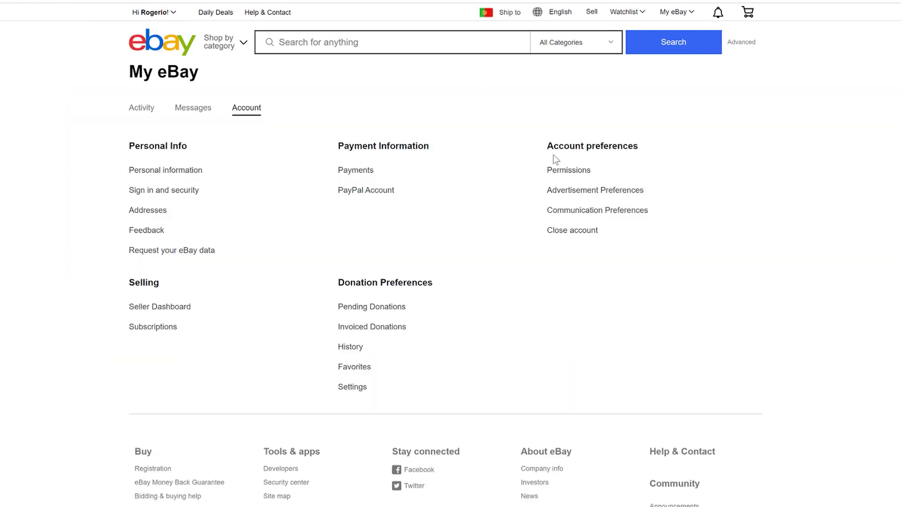
drag(353, 143, 331, 155)
click(355, 171)
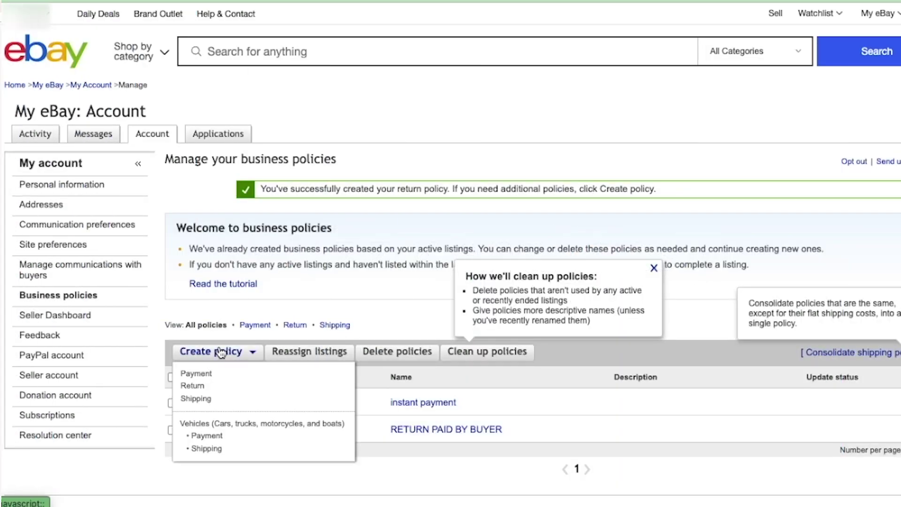
Step: Create a new shipping policy named 'SHIP FROM US'
click(221, 402)
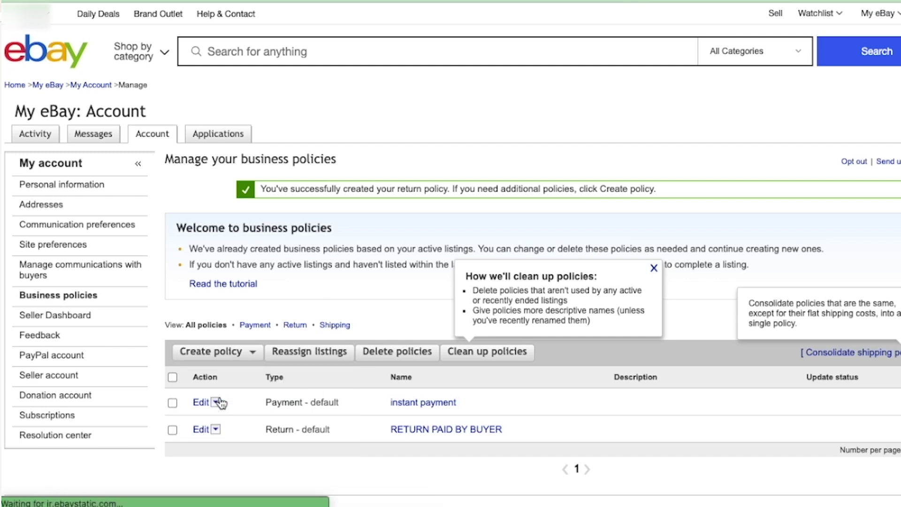
click(345, 212)
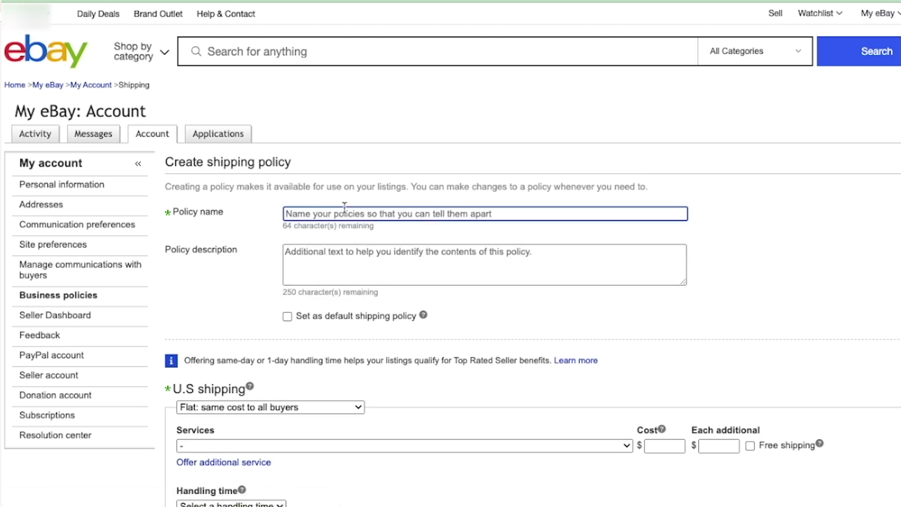
text(SHIP )
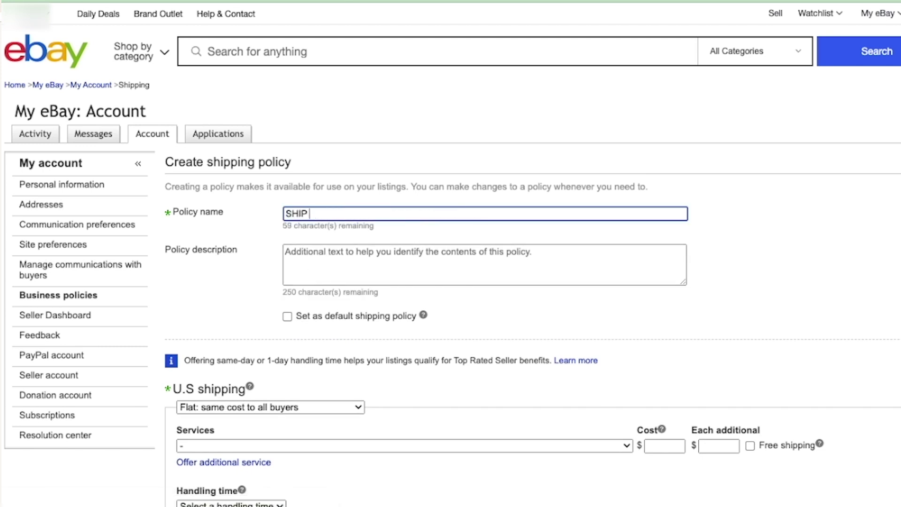
text(FROM US)
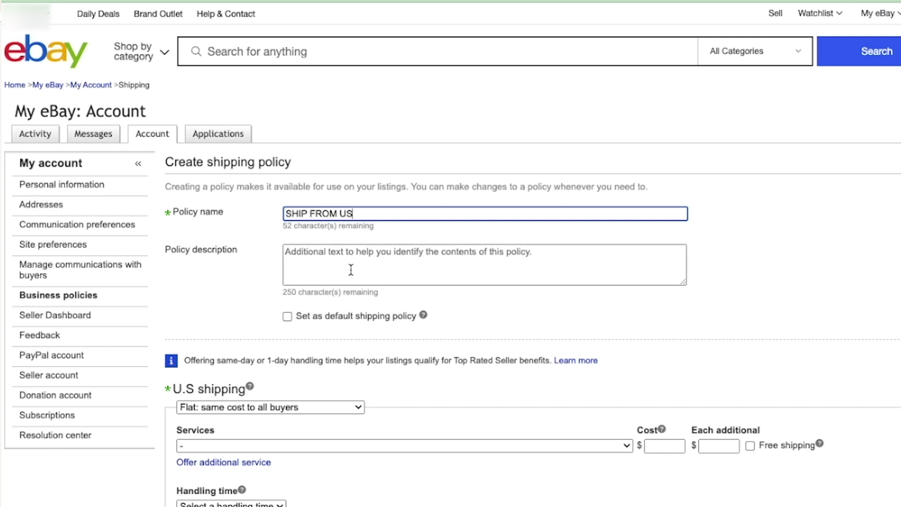
click(237, 303)
scroll(282, 314, down, 1)
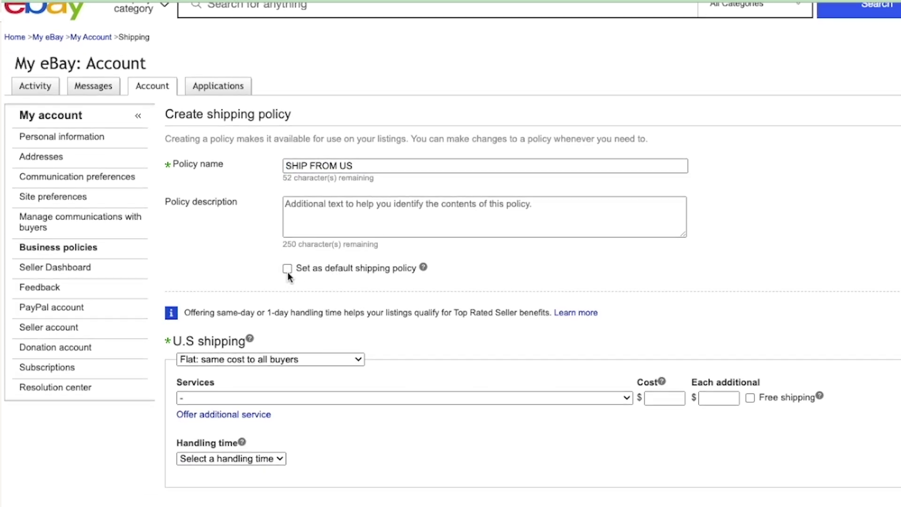
scroll(298, 278, down, 2)
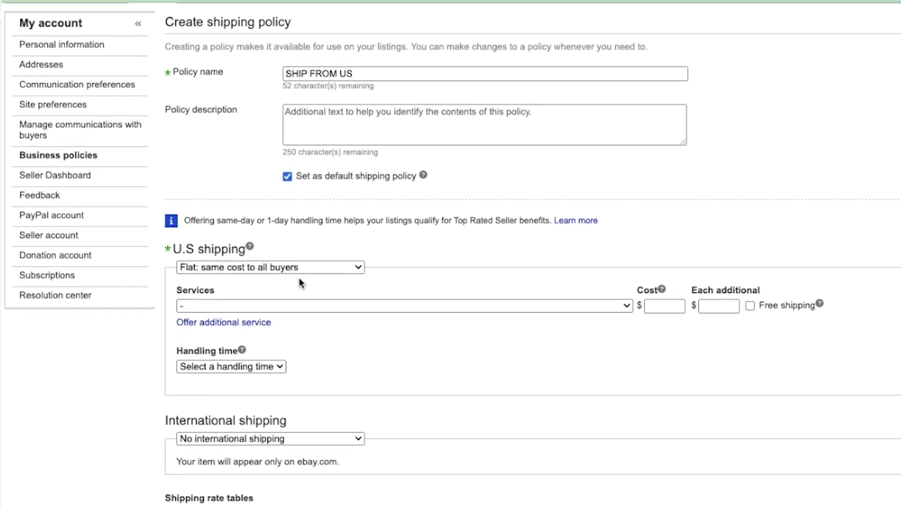
Step: Choose USPS Priority Mail (2 to 5 business days) as the domestic shipping service
click(291, 289)
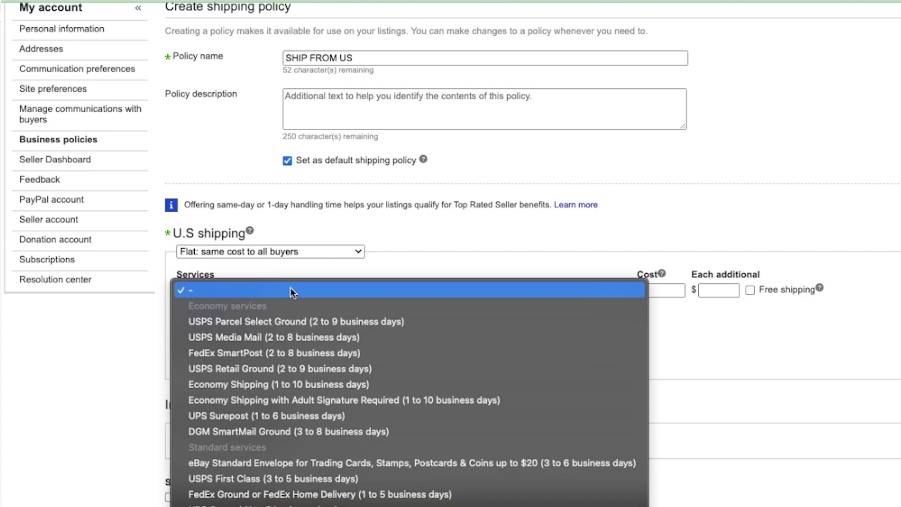
scroll(515, 387, down, 3)
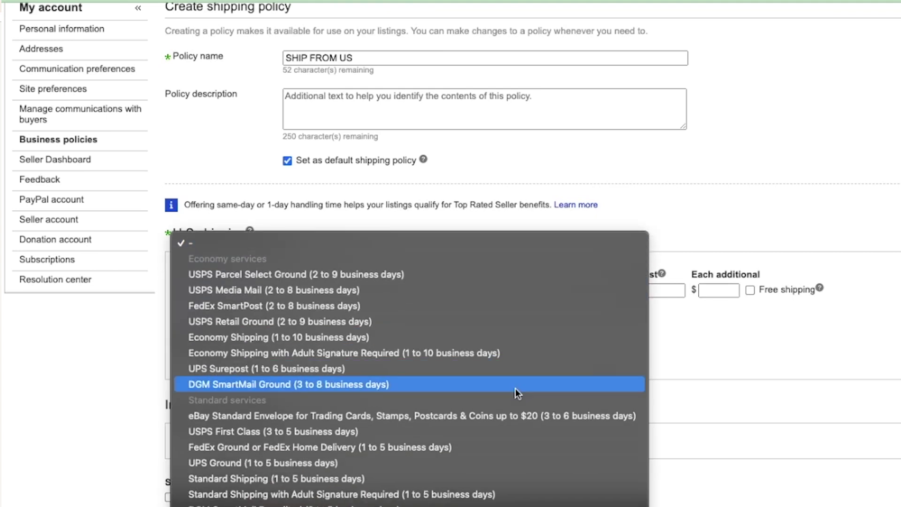
scroll(515, 388, down, 5)
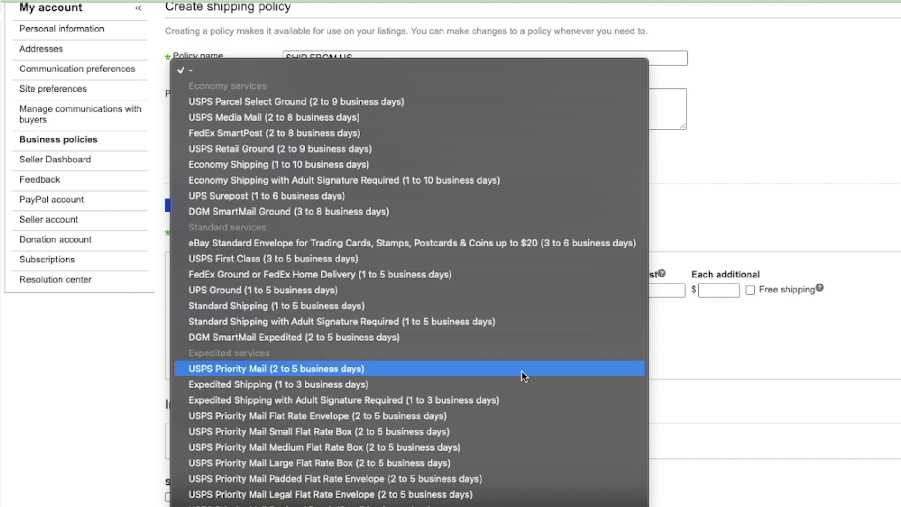
click(522, 371)
Step: Make domestic shipping free and set handling time to 3 business days
click(661, 291)
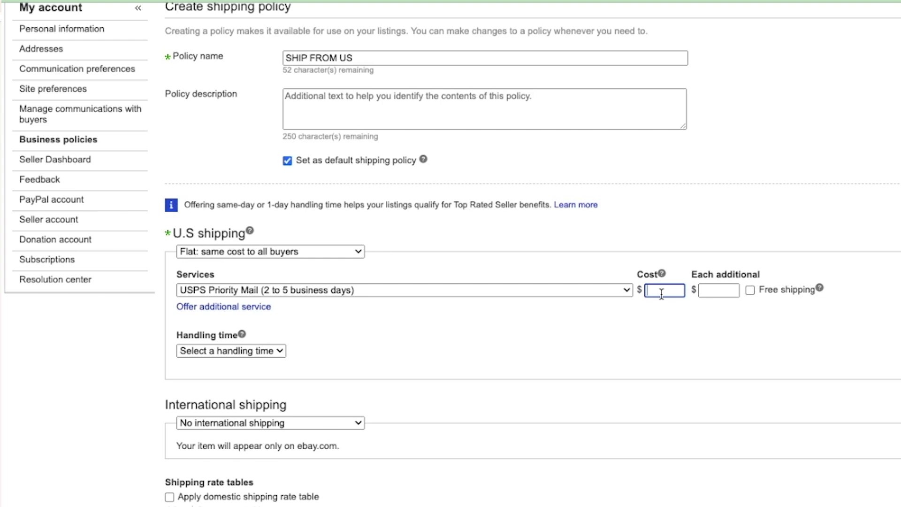
click(710, 290)
click(741, 309)
click(749, 290)
click(262, 354)
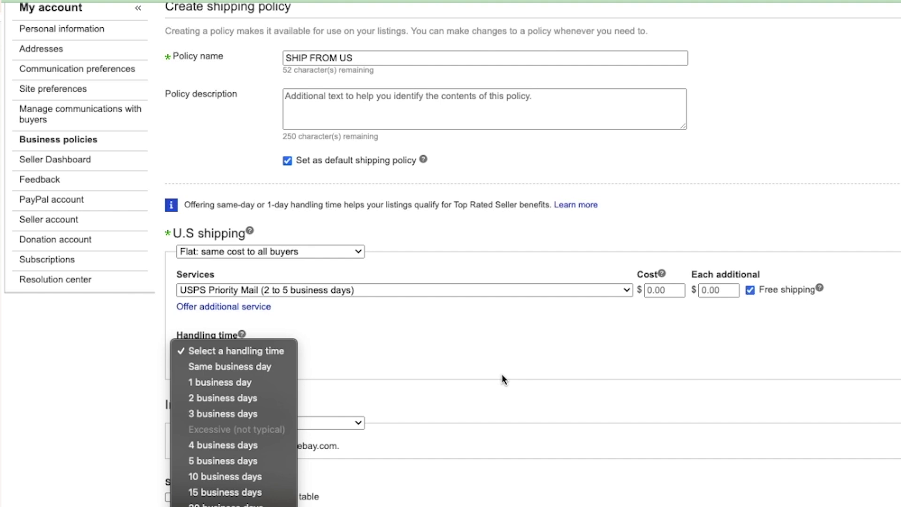
click(216, 413)
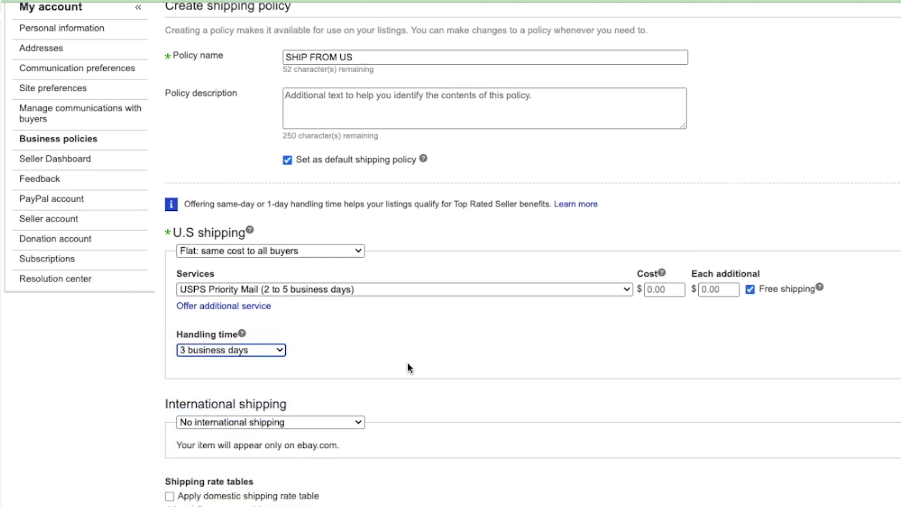
scroll(407, 362, down, 3)
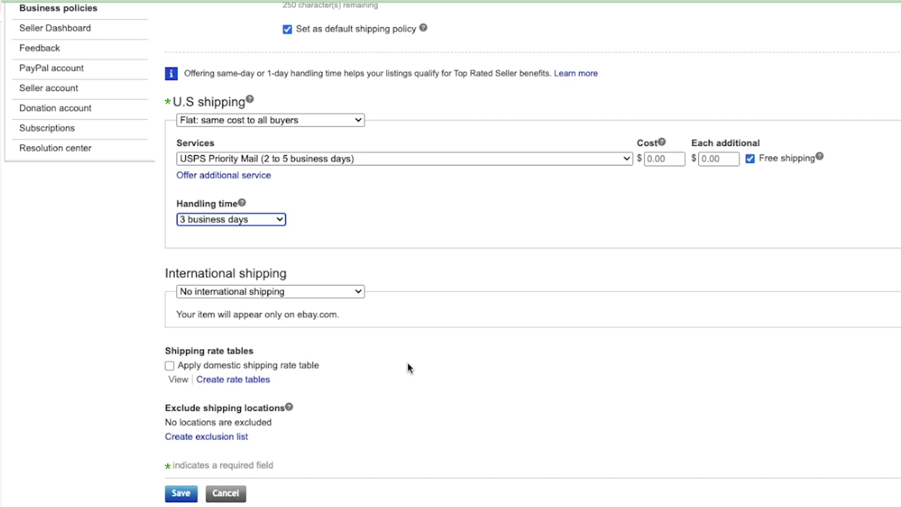
Step: Offer flat-rate international shipping with Worldwide as the destination
click(310, 293)
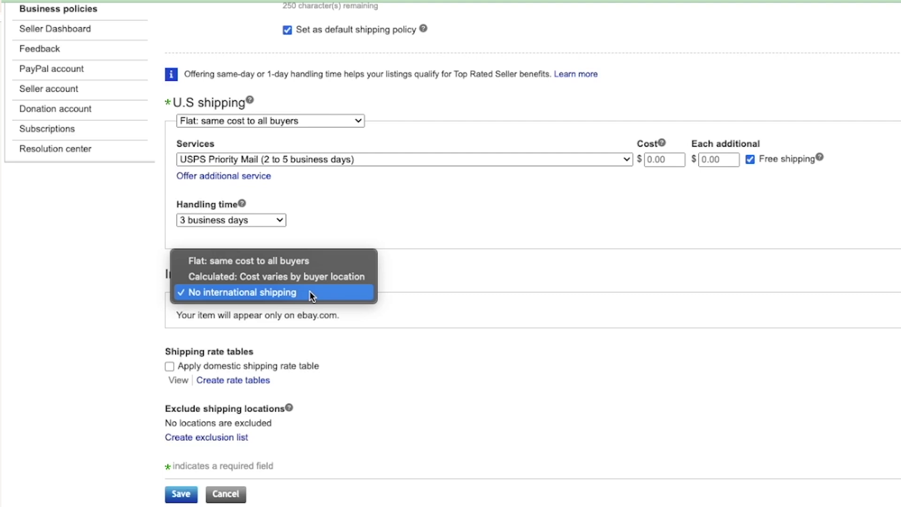
click(312, 261)
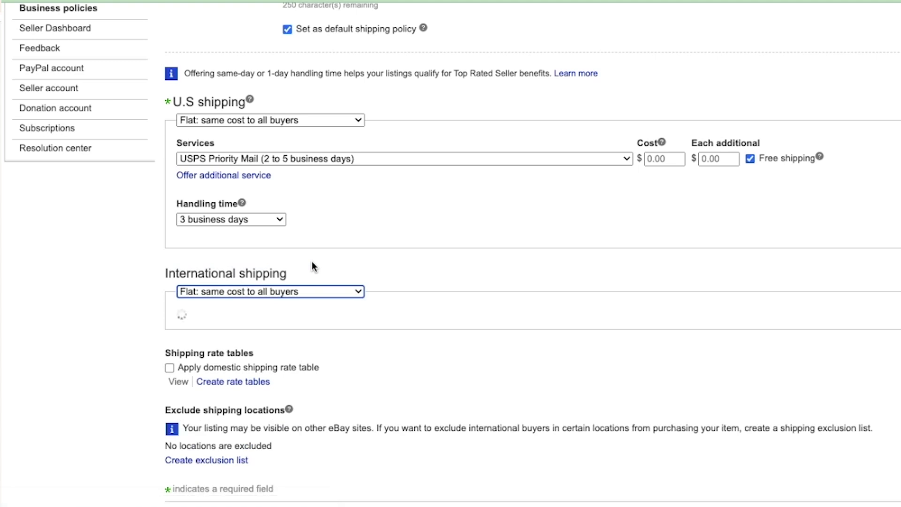
click(229, 349)
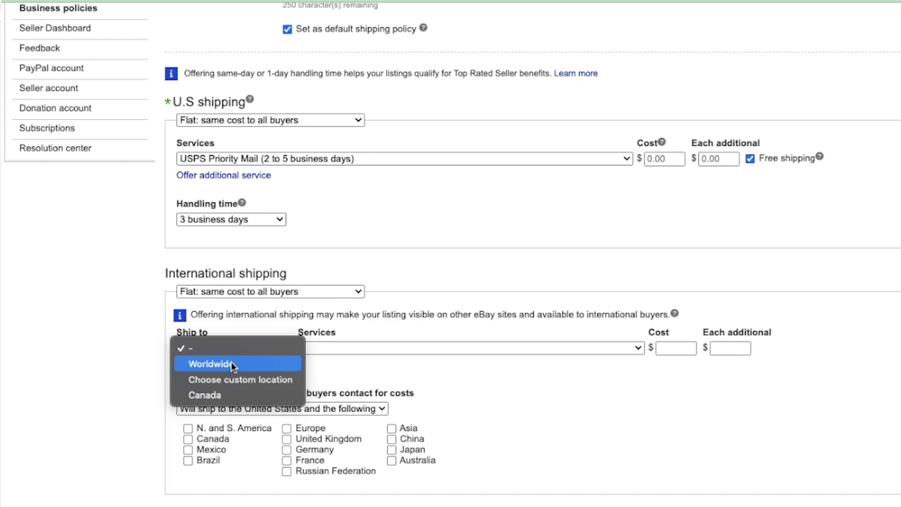
click(231, 362)
click(247, 348)
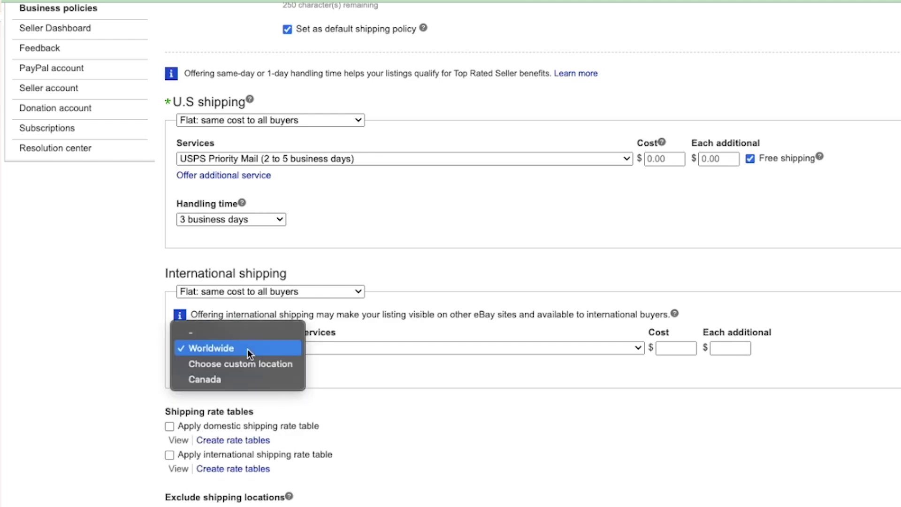
click(252, 364)
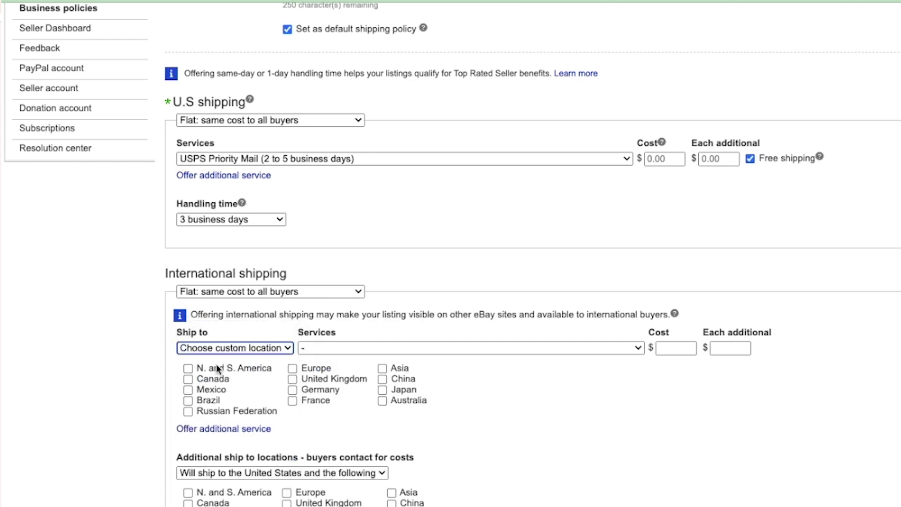
click(282, 347)
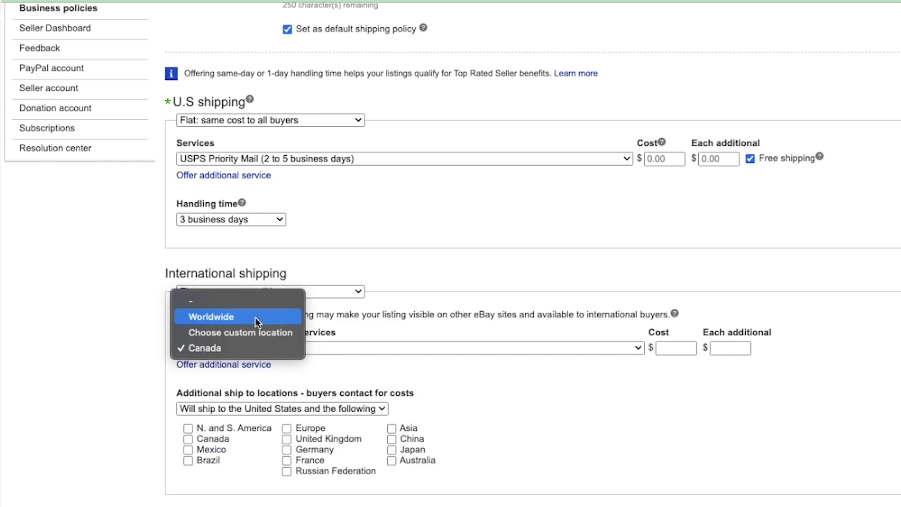
click(255, 317)
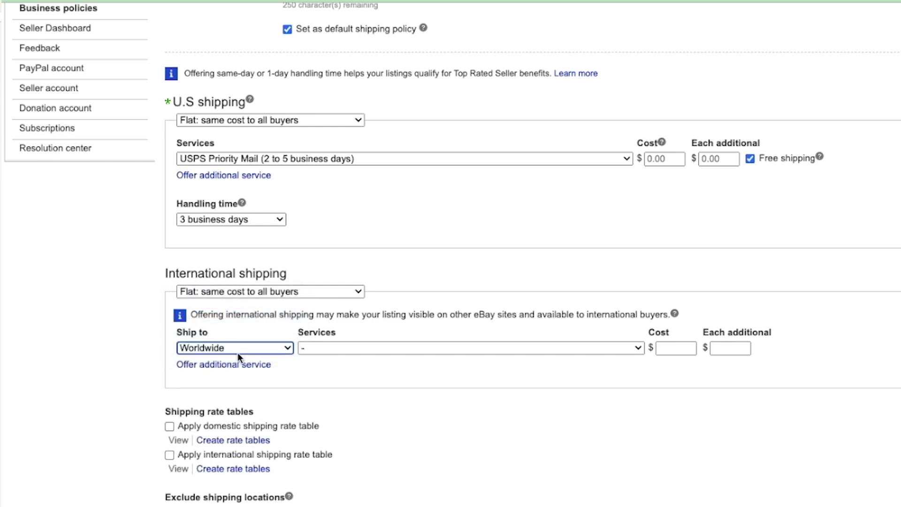
Step: Use Expedited International Shipping at $29, plus $9 for each additional item
click(416, 348)
scroll(425, 413, down, 10)
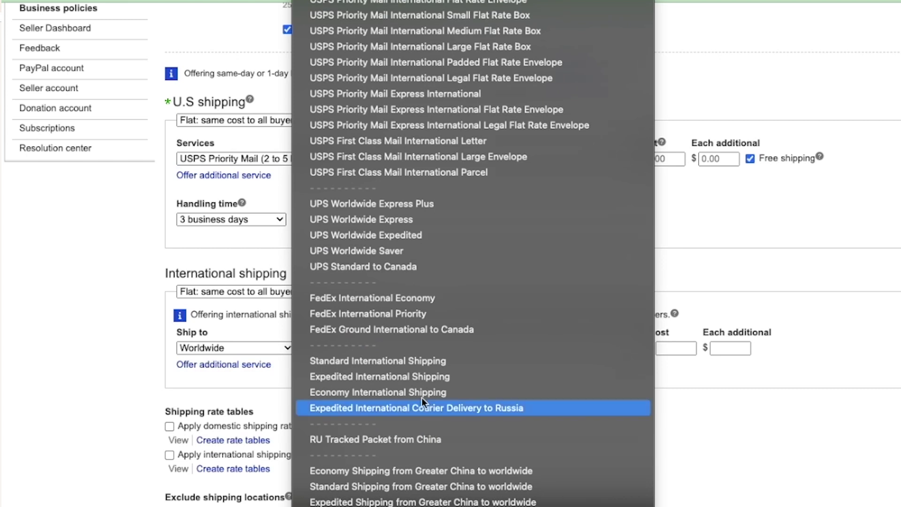
click(446, 380)
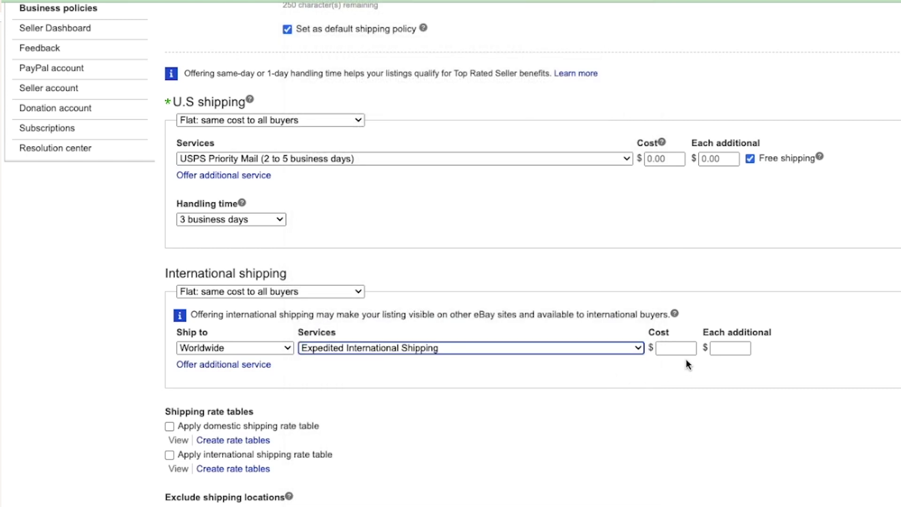
click(684, 348)
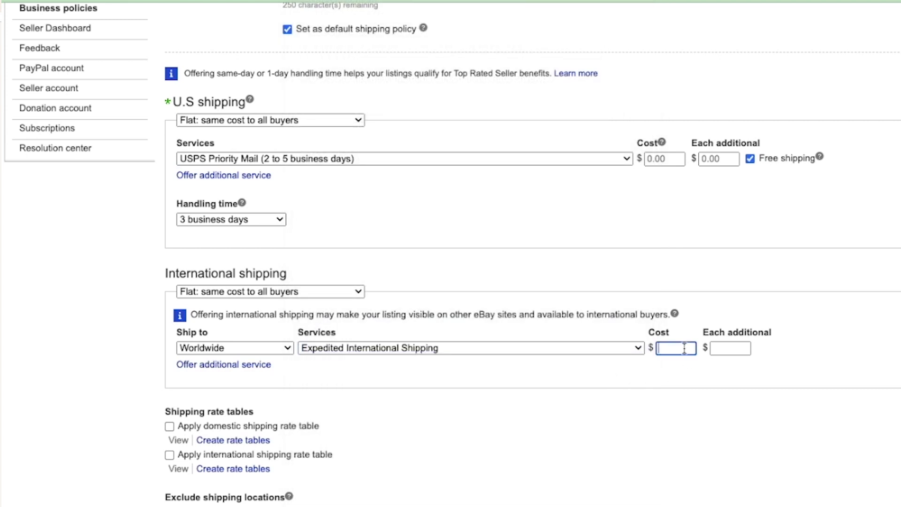
text(29)
click(731, 348)
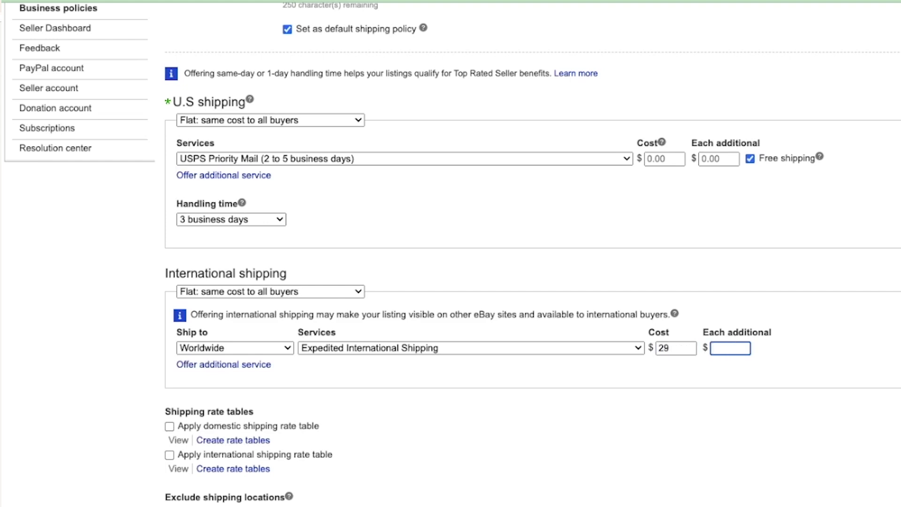
text(9)
click(750, 401)
scroll(642, 402, down, 1)
scroll(652, 402, down, 3)
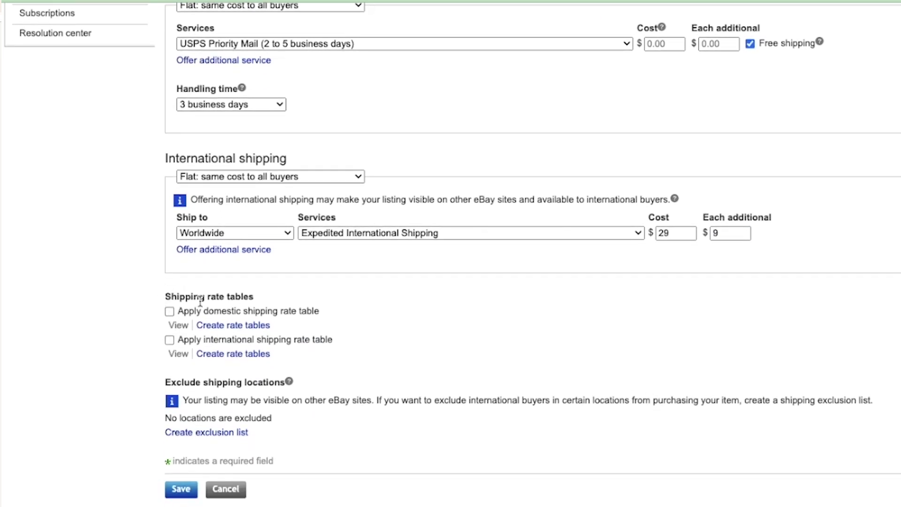
drag(157, 295, 266, 296)
click(277, 293)
scroll(364, 378, down, 1)
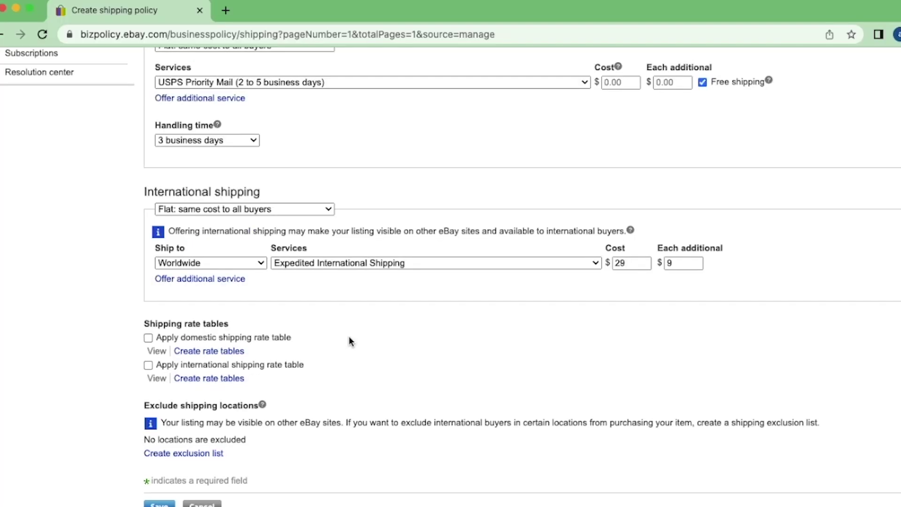
click(202, 378)
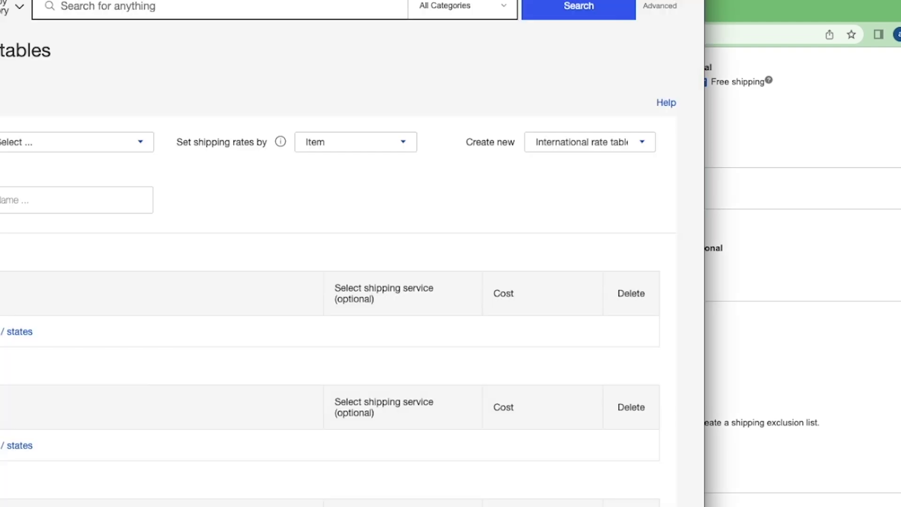
drag(184, 0, 363, 15)
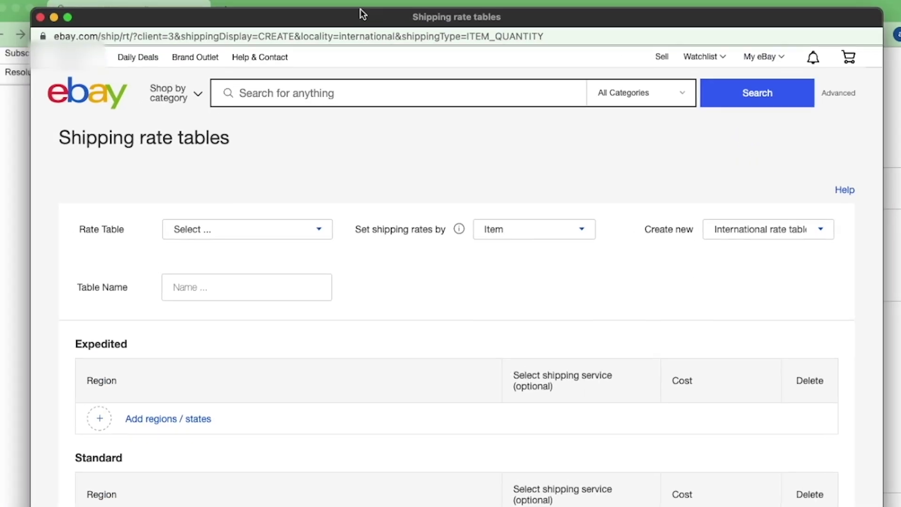
click(41, 19)
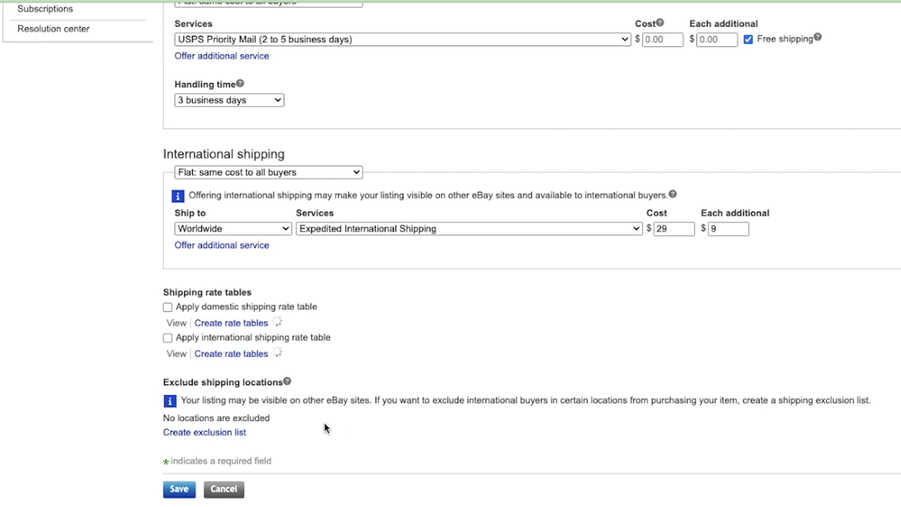
scroll(325, 422, down, 2)
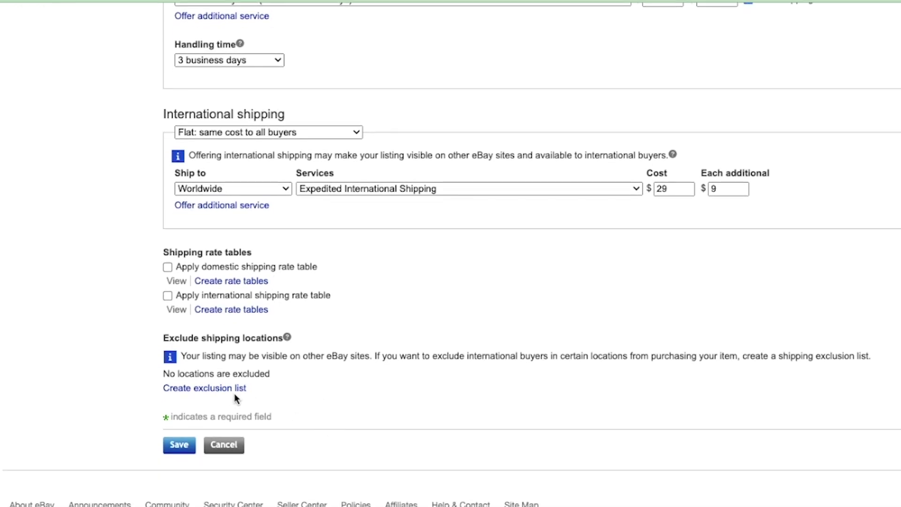
click(206, 389)
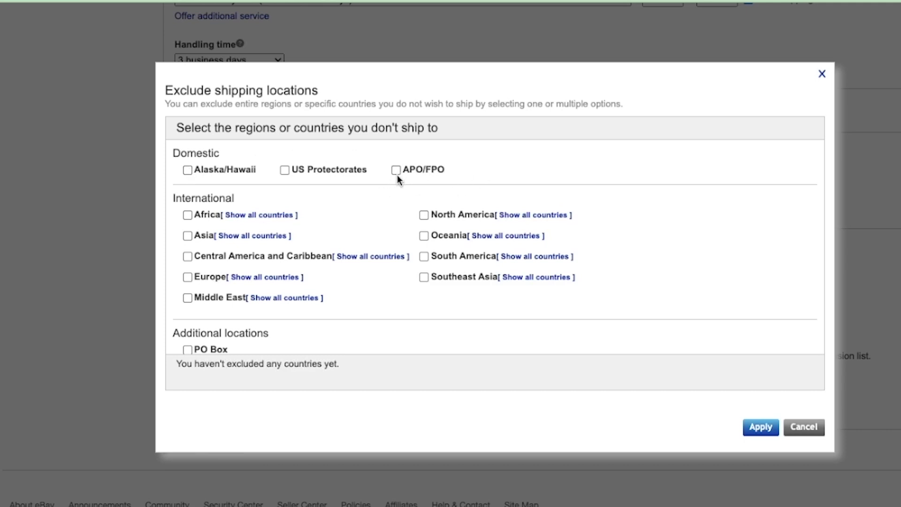
scroll(397, 175, down, 1)
scroll(396, 176, up, 1)
scroll(327, 195, down, 1)
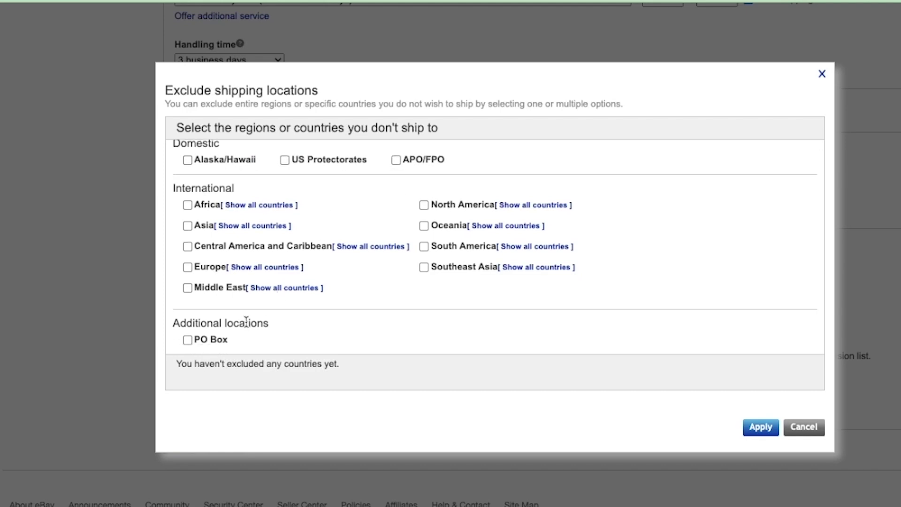
scroll(224, 337, up, 1)
scroll(457, 238, down, 1)
scroll(457, 238, up, 1)
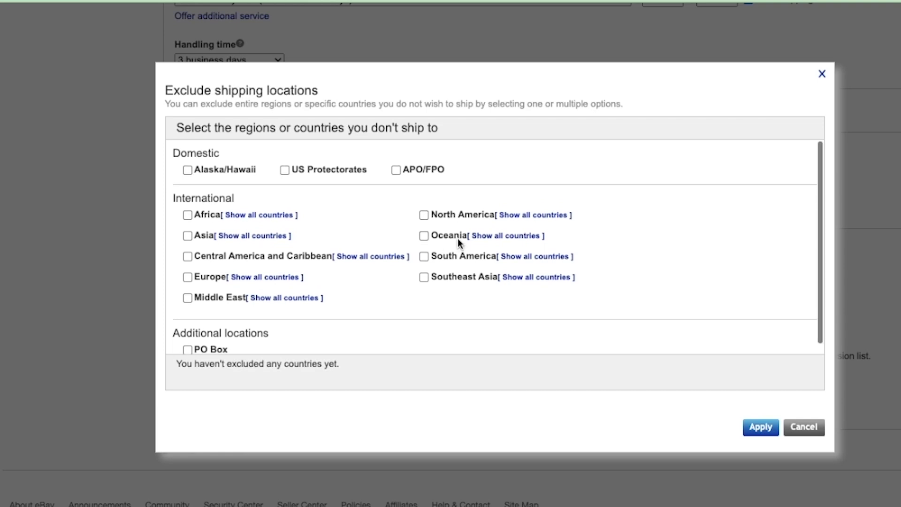
click(760, 426)
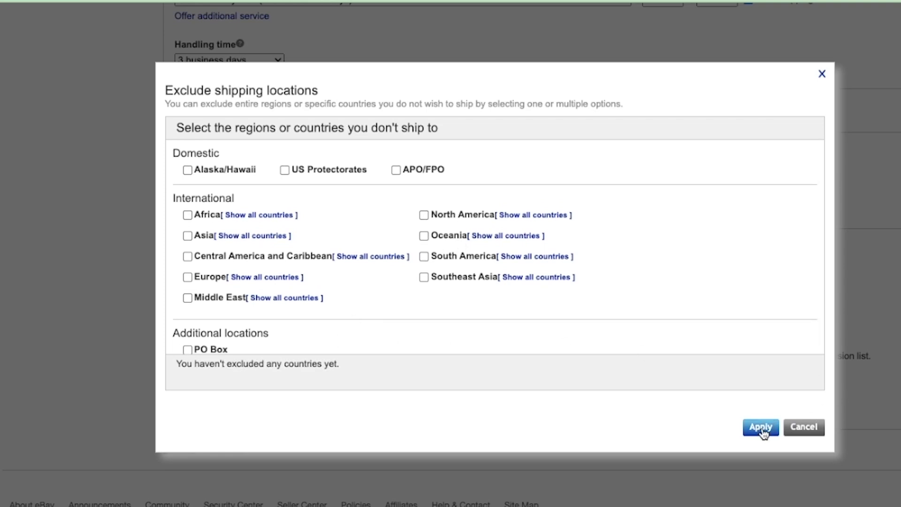
scroll(156, 396, down, 1)
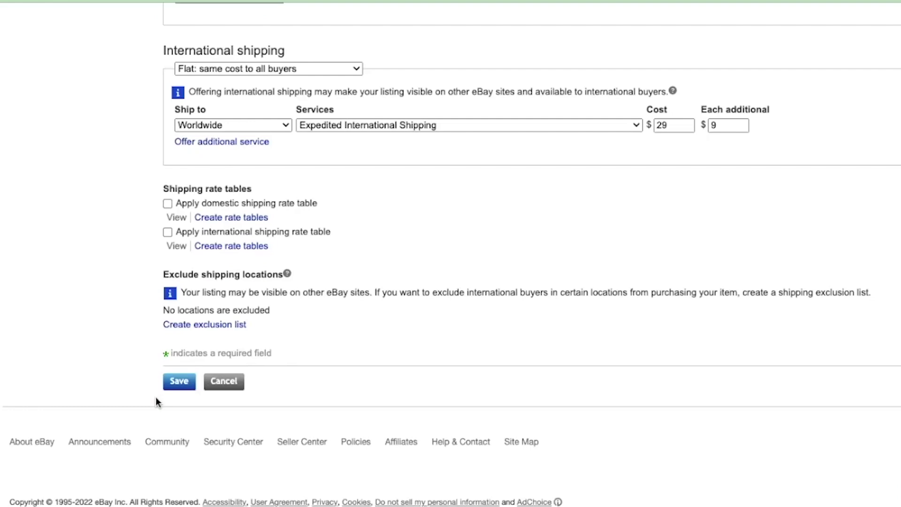
Step: Save the SHIP FROM US shipping policy
click(190, 390)
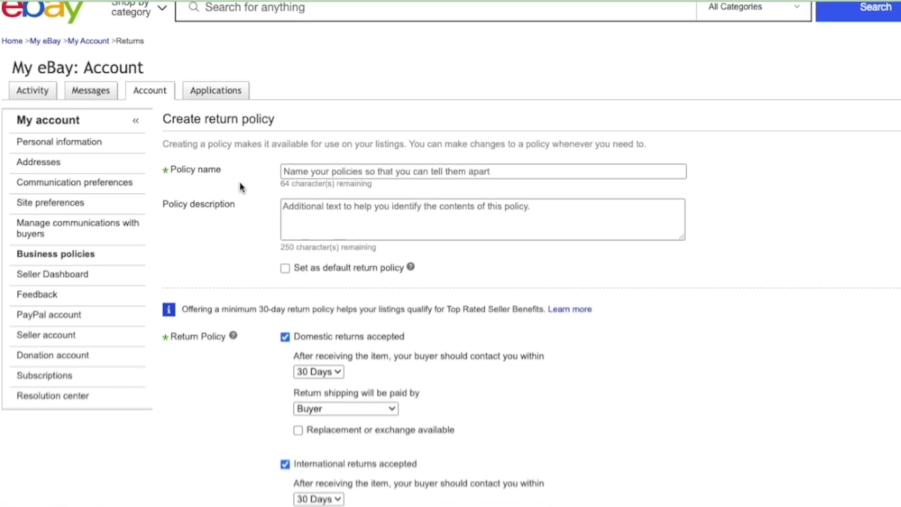
scroll(240, 180, down, 1)
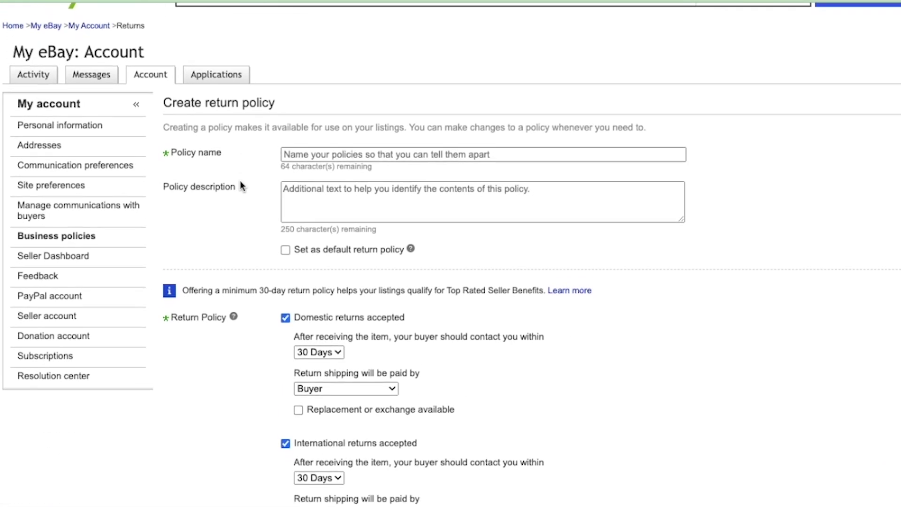
scroll(241, 187, down, 1)
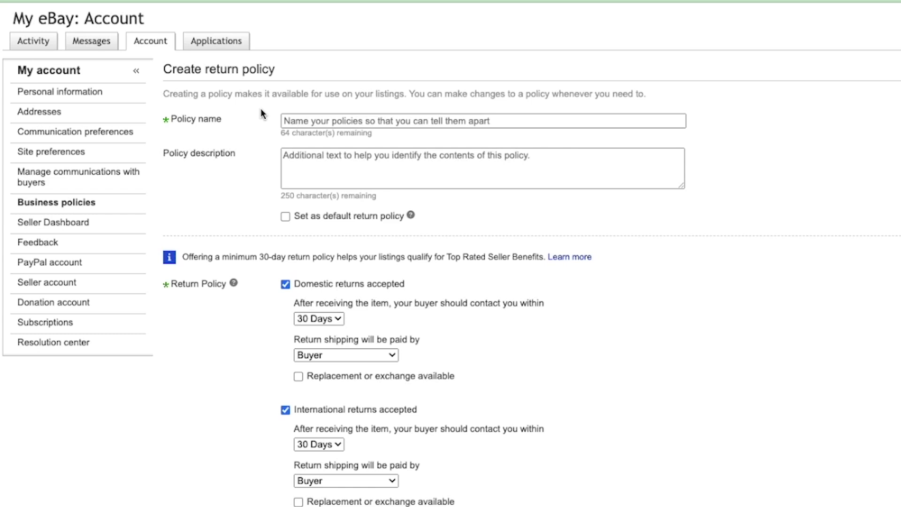
Step: Name the new return policy 'RETURN PAID BY BUYER'
click(298, 120)
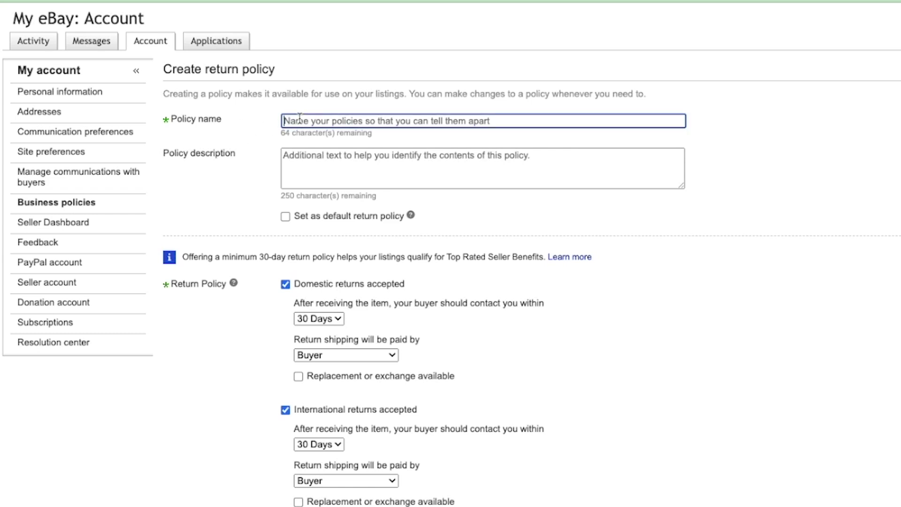
text(RETURN)
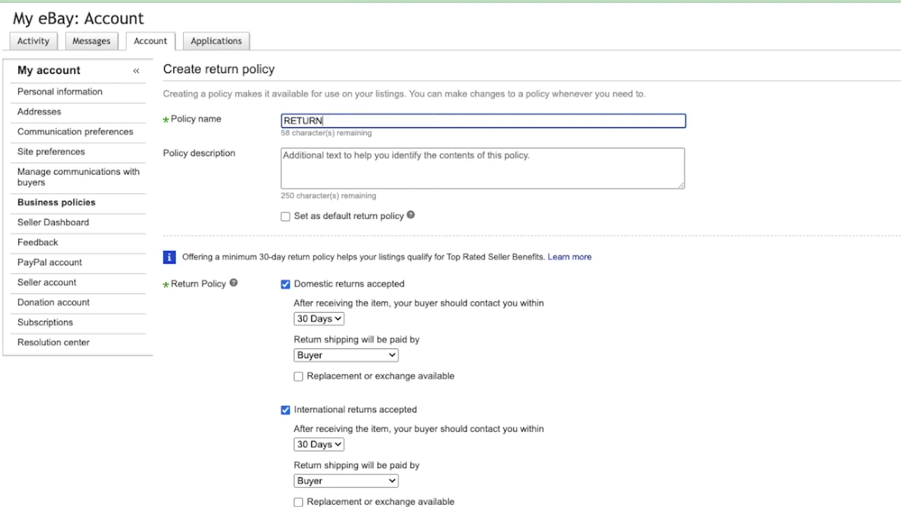
text( PAID BY BU)
text(YER)
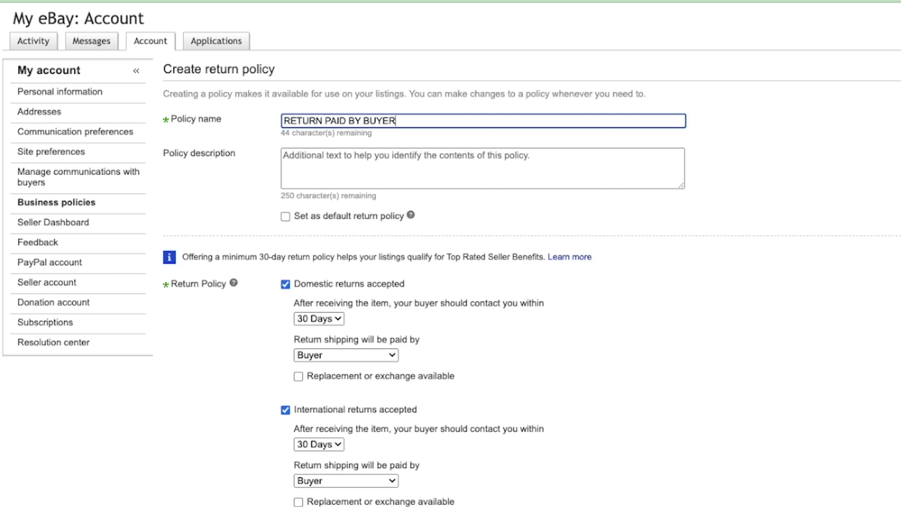
click(522, 233)
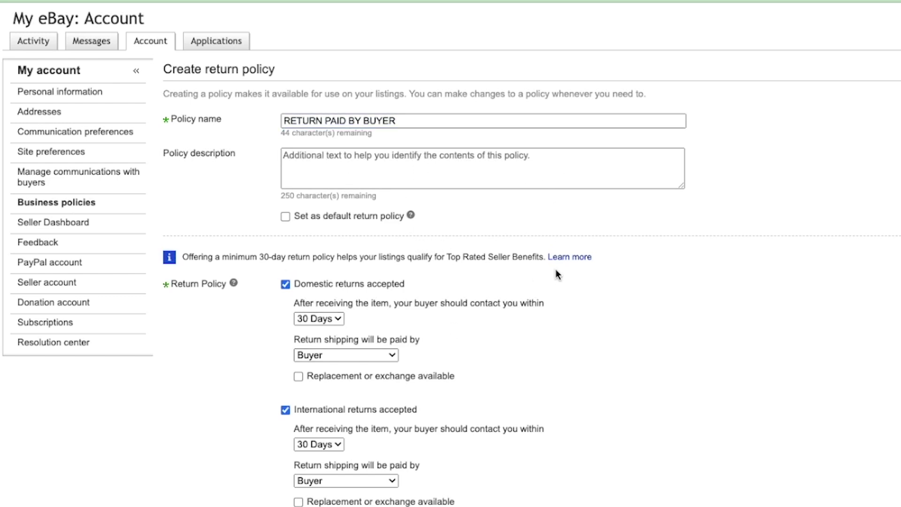
Step: Keep the buyer paying domestic return shipping and offer replacement or exchange on international returns
scroll(556, 273, down, 2)
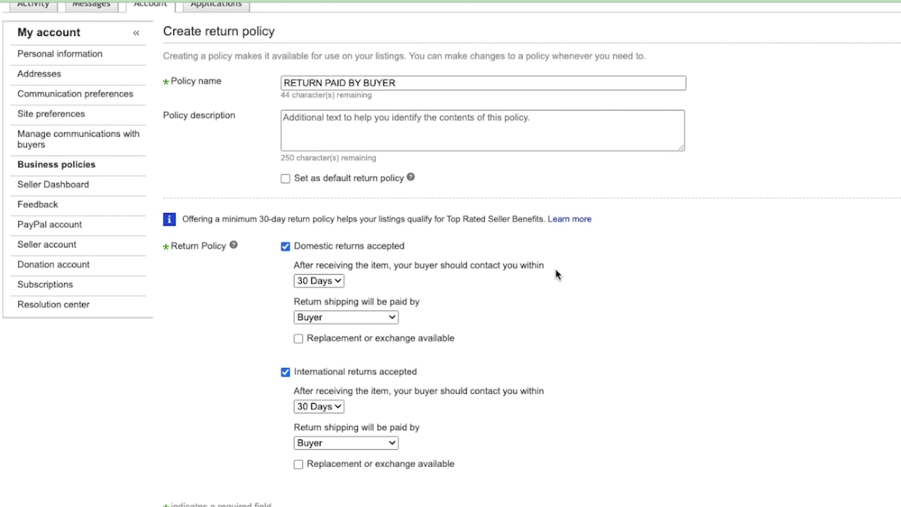
scroll(503, 274, down, 1)
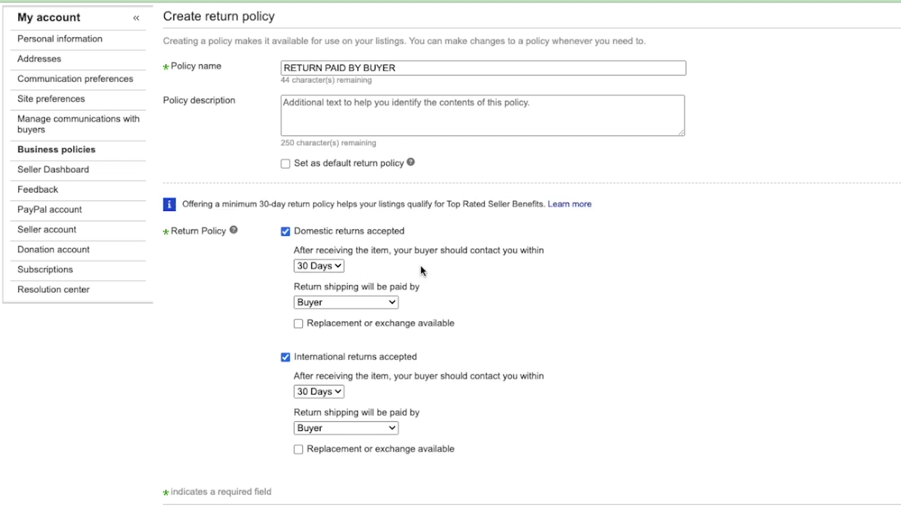
drag(296, 286, 426, 288)
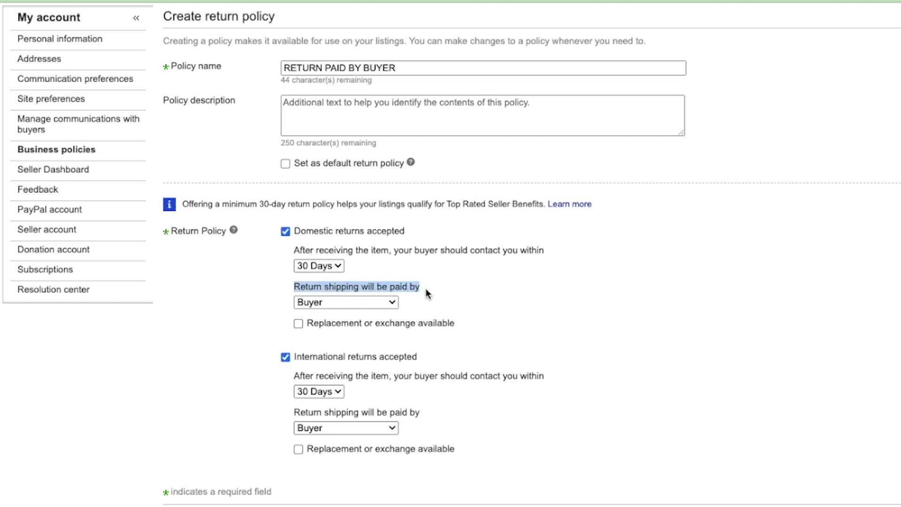
click(375, 303)
click(374, 302)
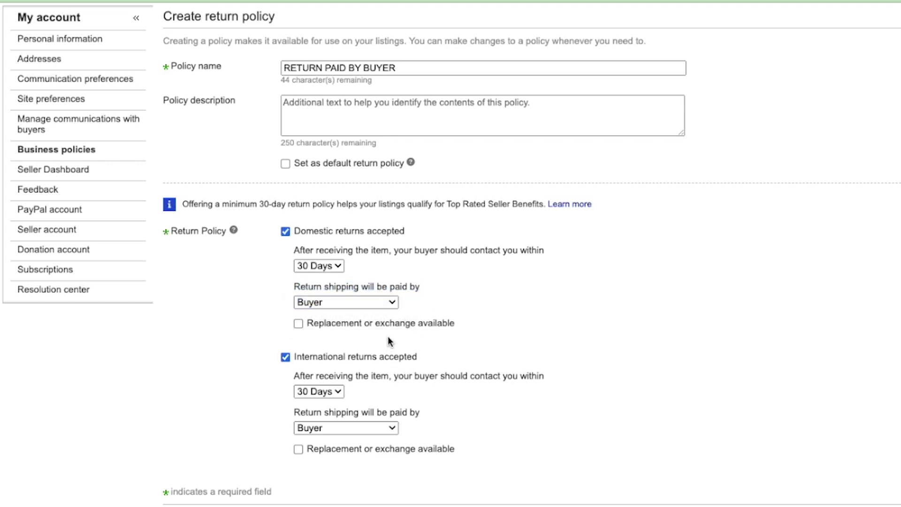
scroll(387, 335, down, 1)
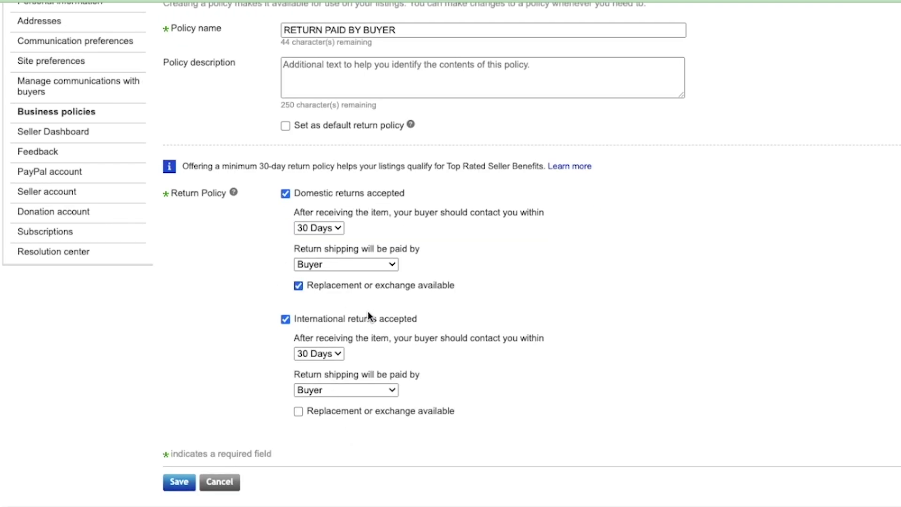
click(297, 413)
scroll(519, 359, up, 2)
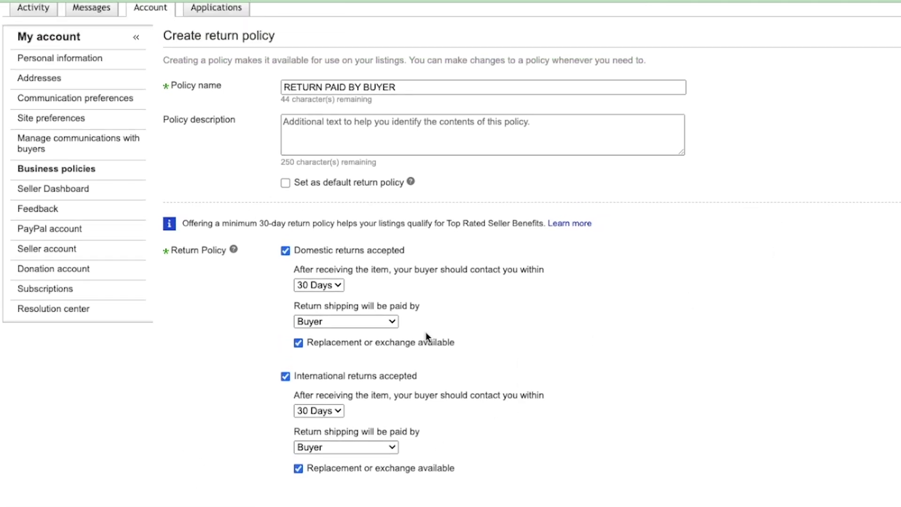
click(382, 323)
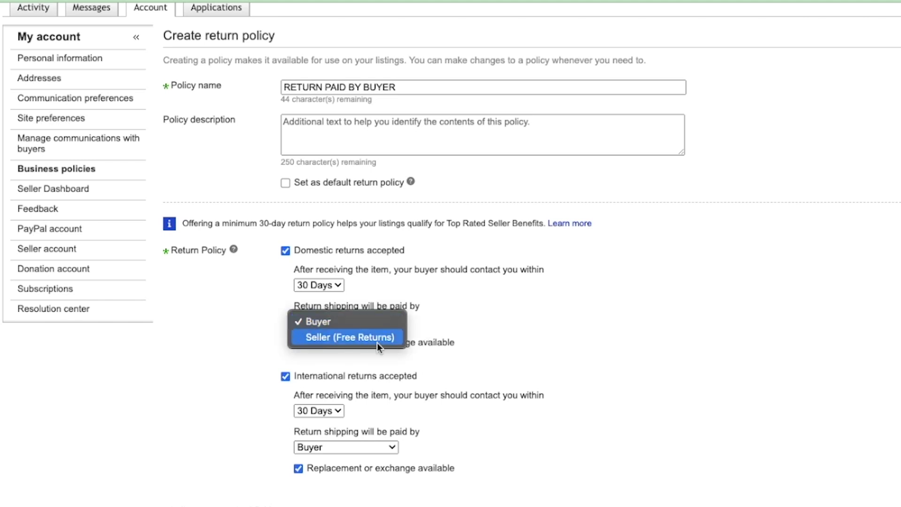
click(376, 337)
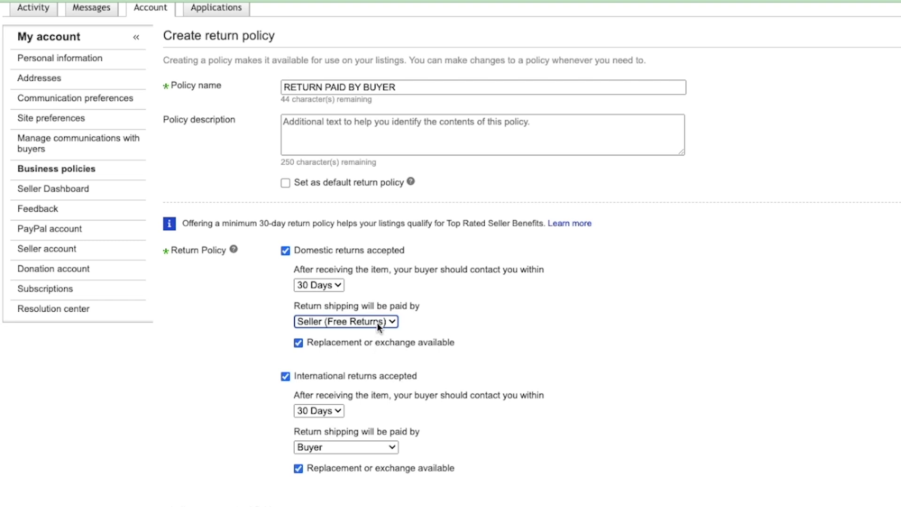
click(377, 320)
click(376, 320)
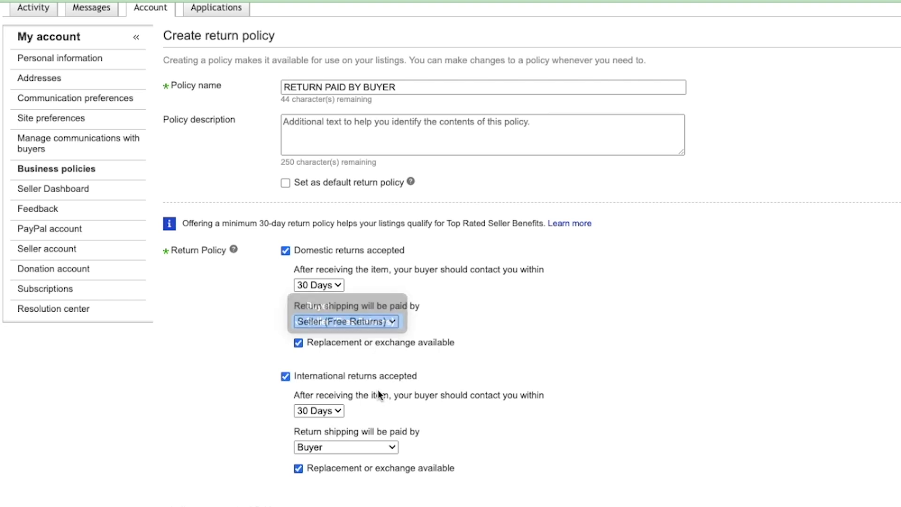
click(380, 453)
click(378, 460)
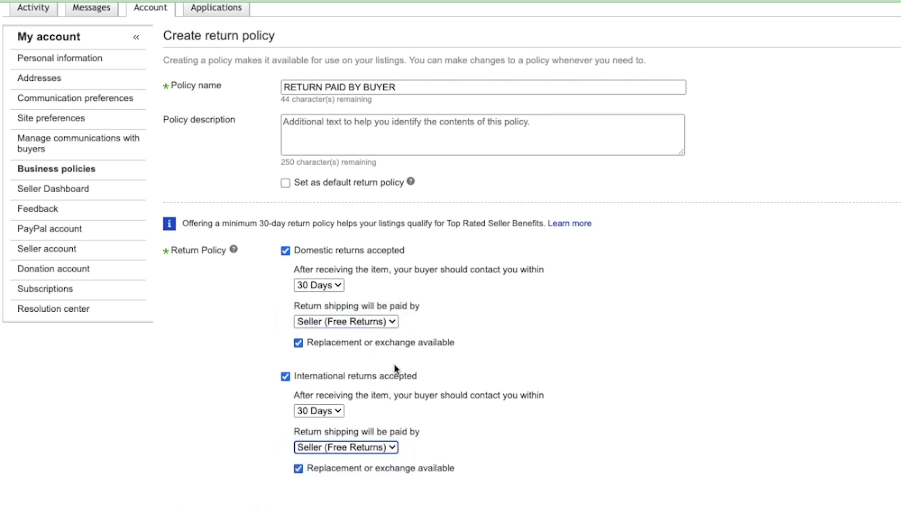
scroll(386, 320, down, 1)
click(387, 313)
click(348, 299)
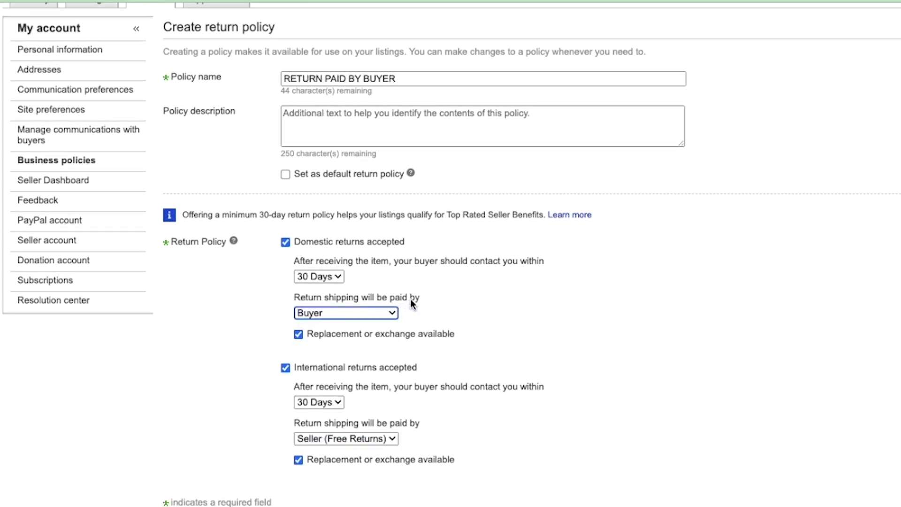
click(343, 440)
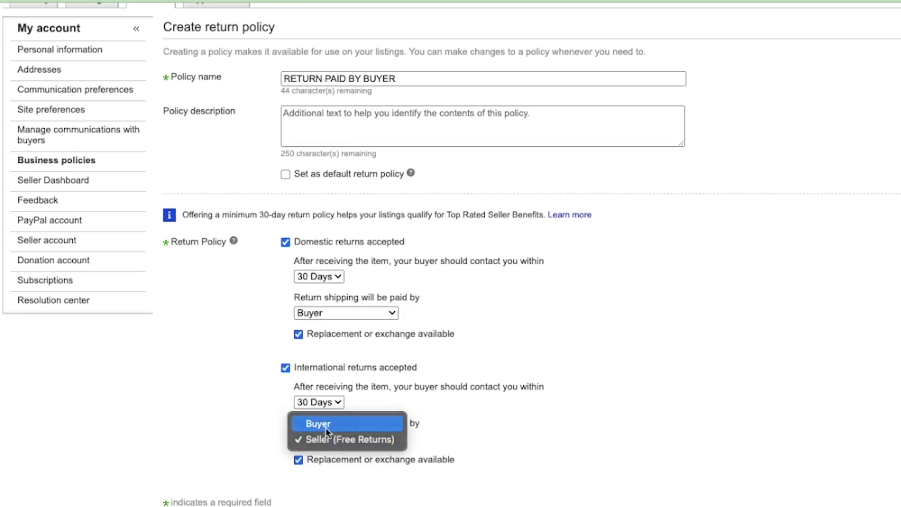
click(326, 424)
scroll(240, 424, down, 3)
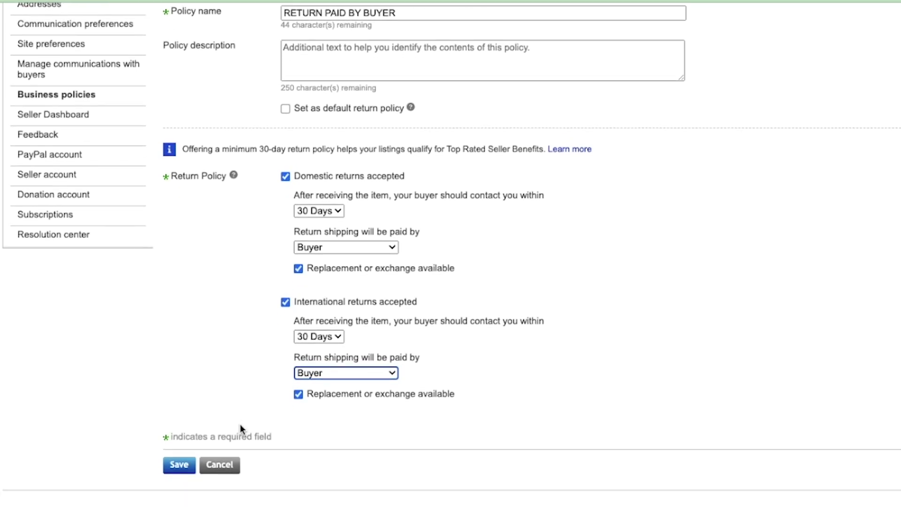
scroll(241, 424, down, 1)
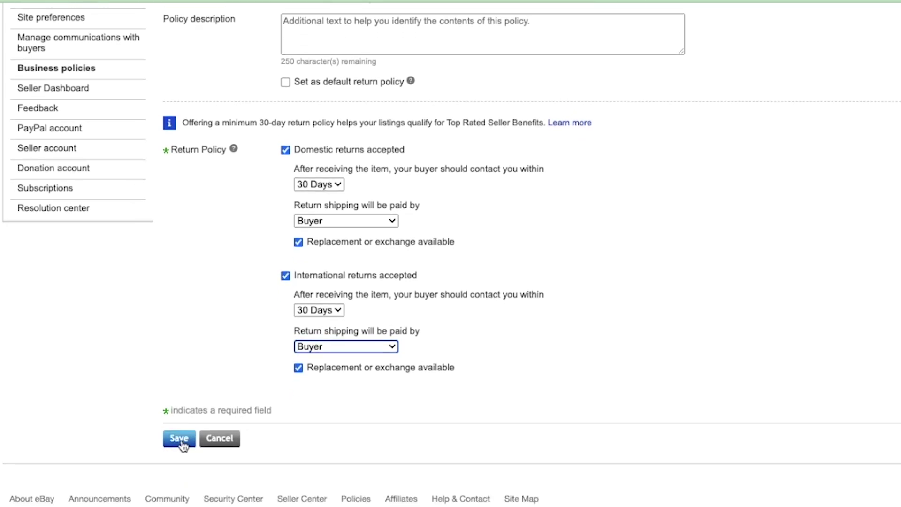